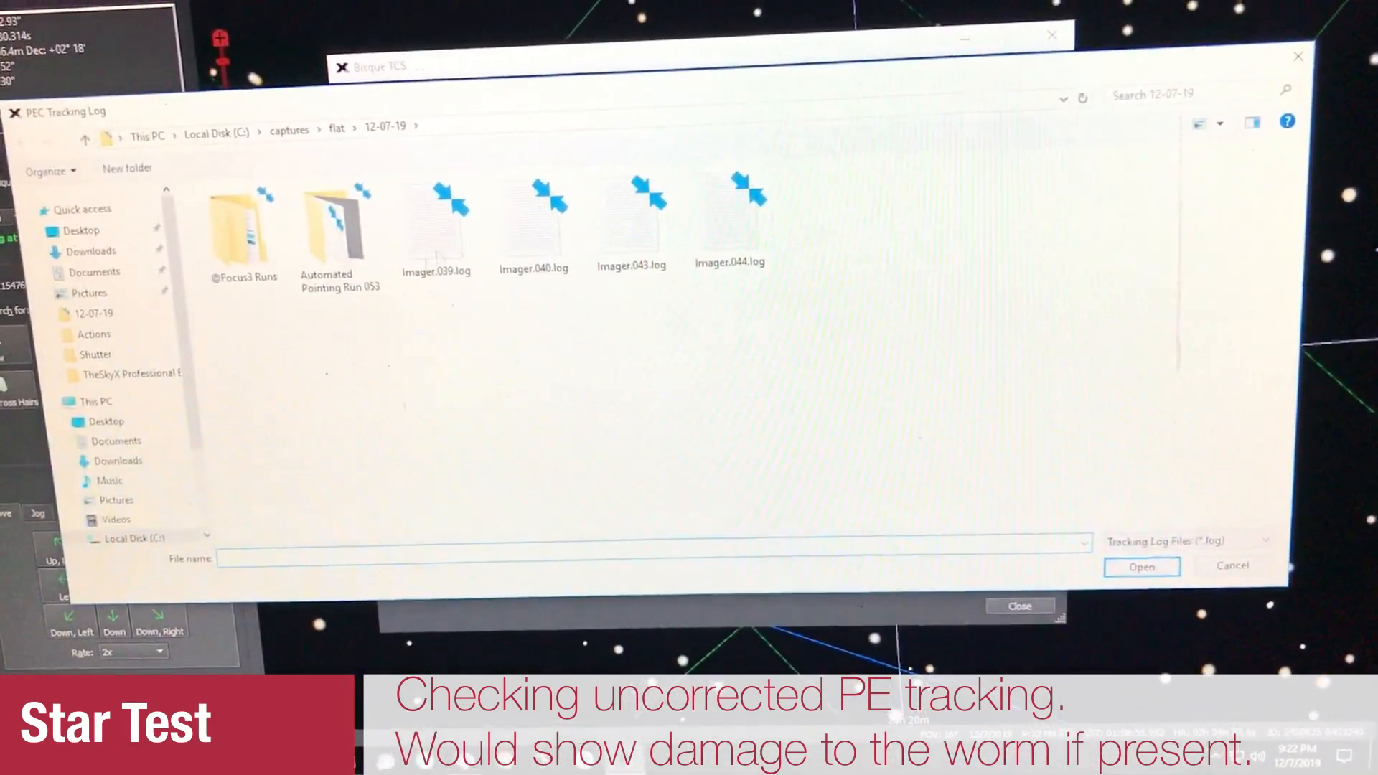
Load Imager.039.log and fit a PEC curve to its tracking data.
double_click(431, 237)
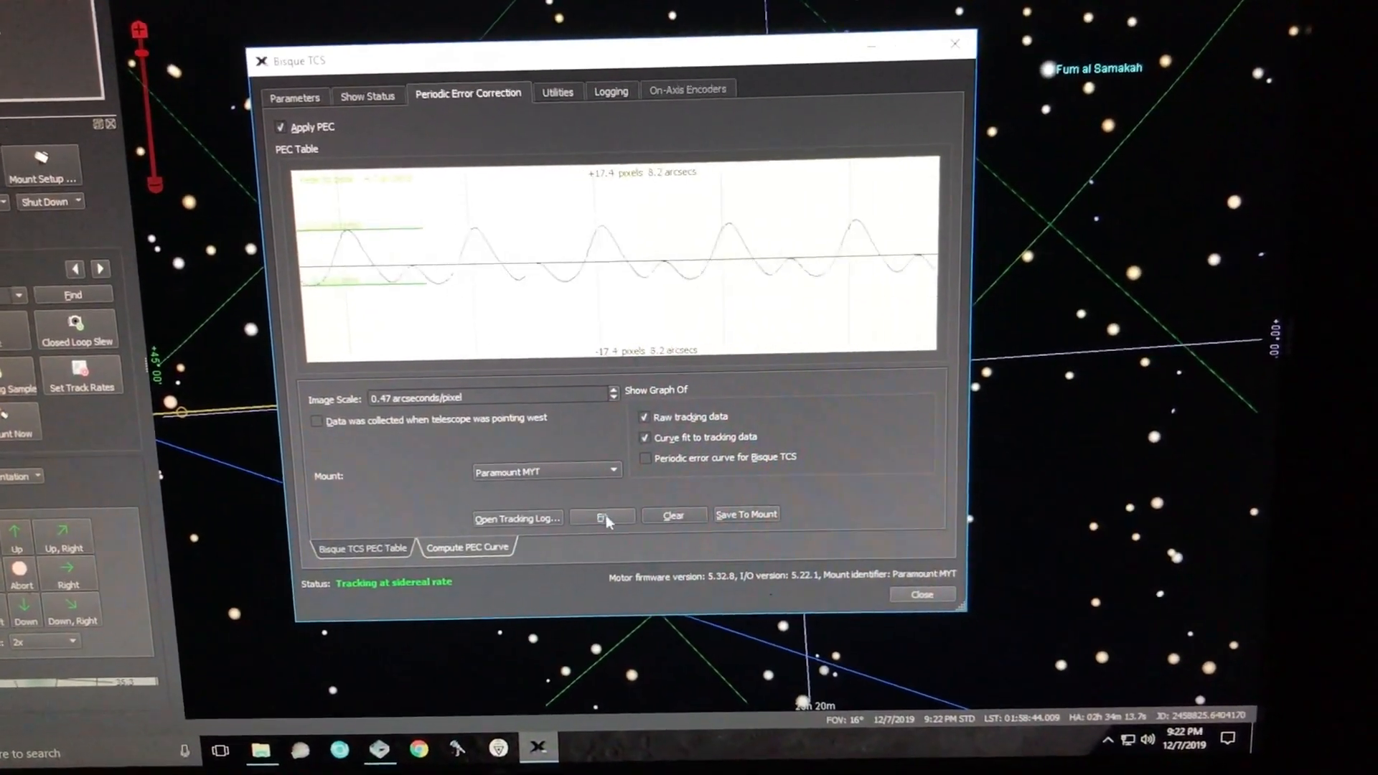
click(605, 520)
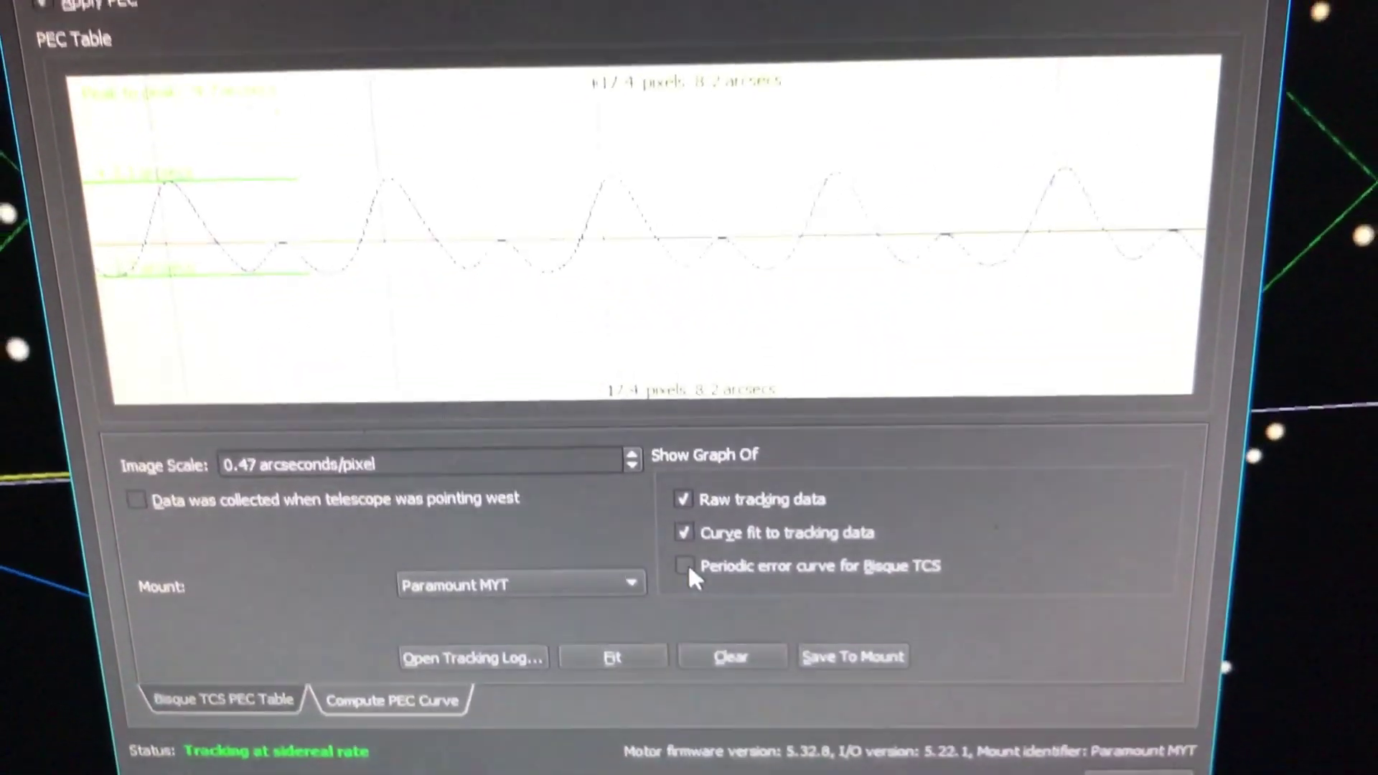
click(662, 448)
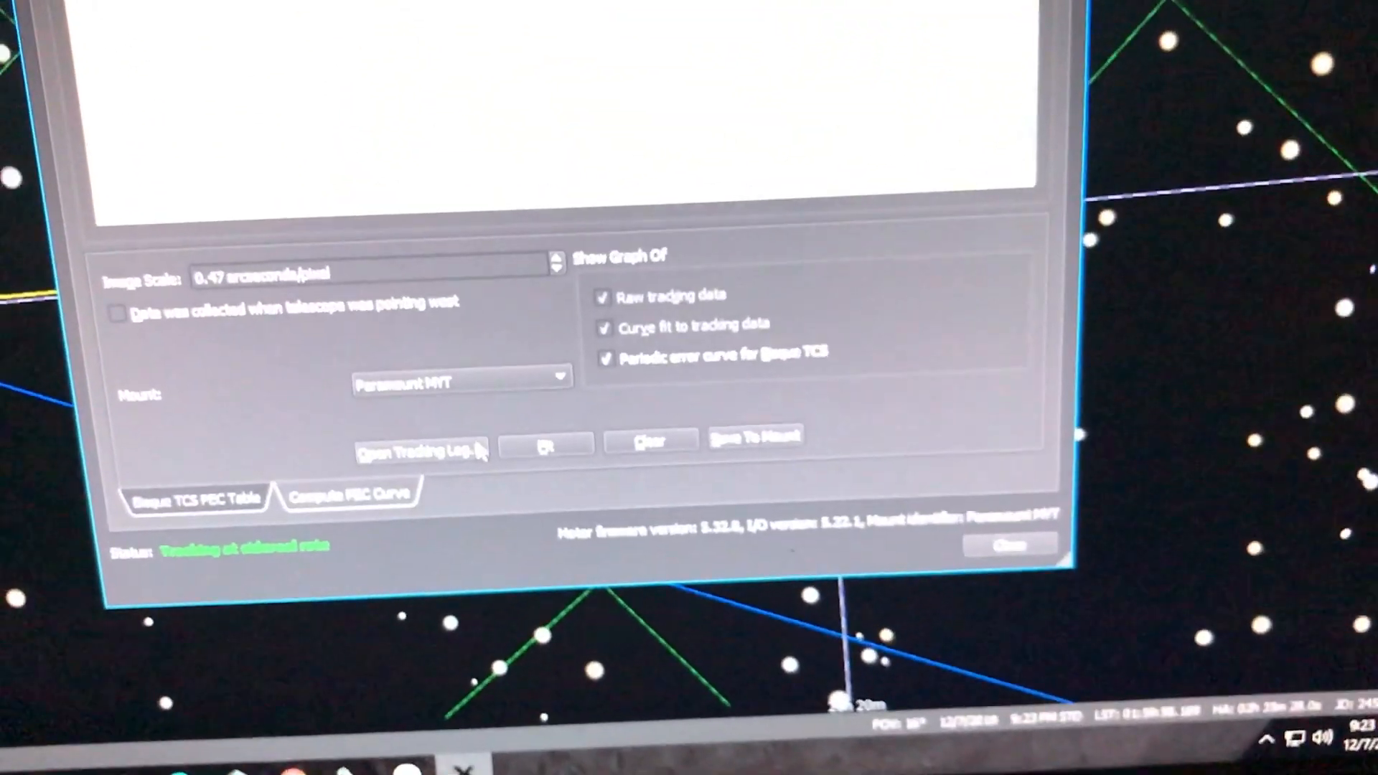
click(623, 366)
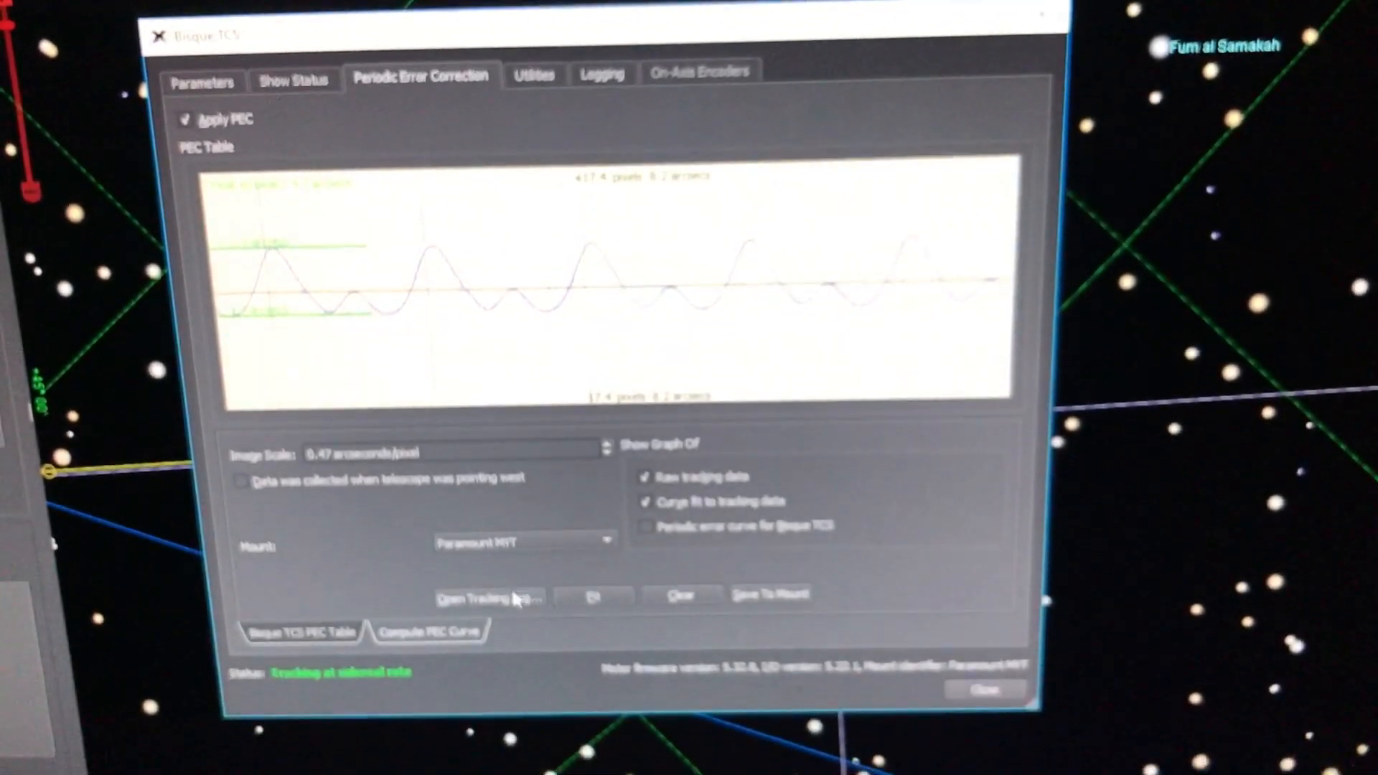
Load Imager.044.log via Open Tracking Log to review its fitted curve.
click(525, 610)
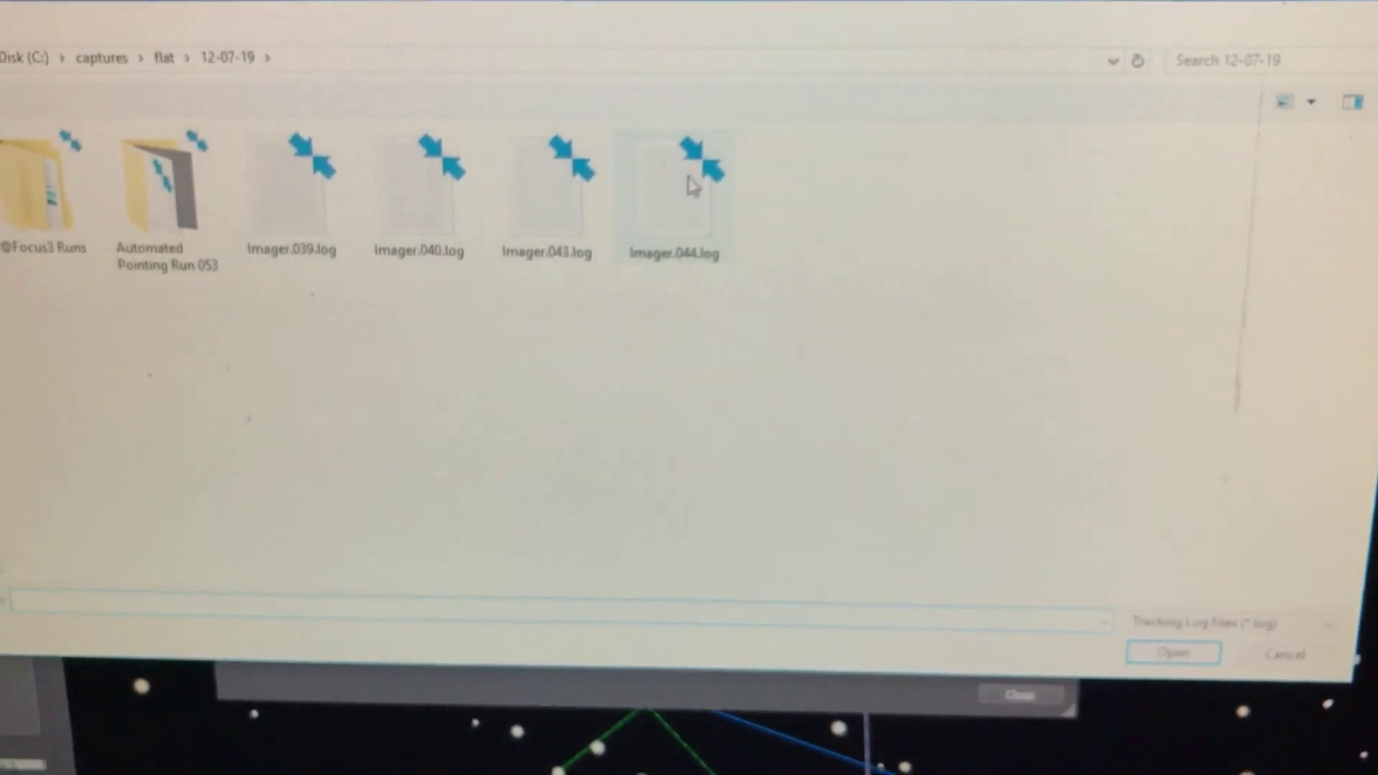
double_click(646, 178)
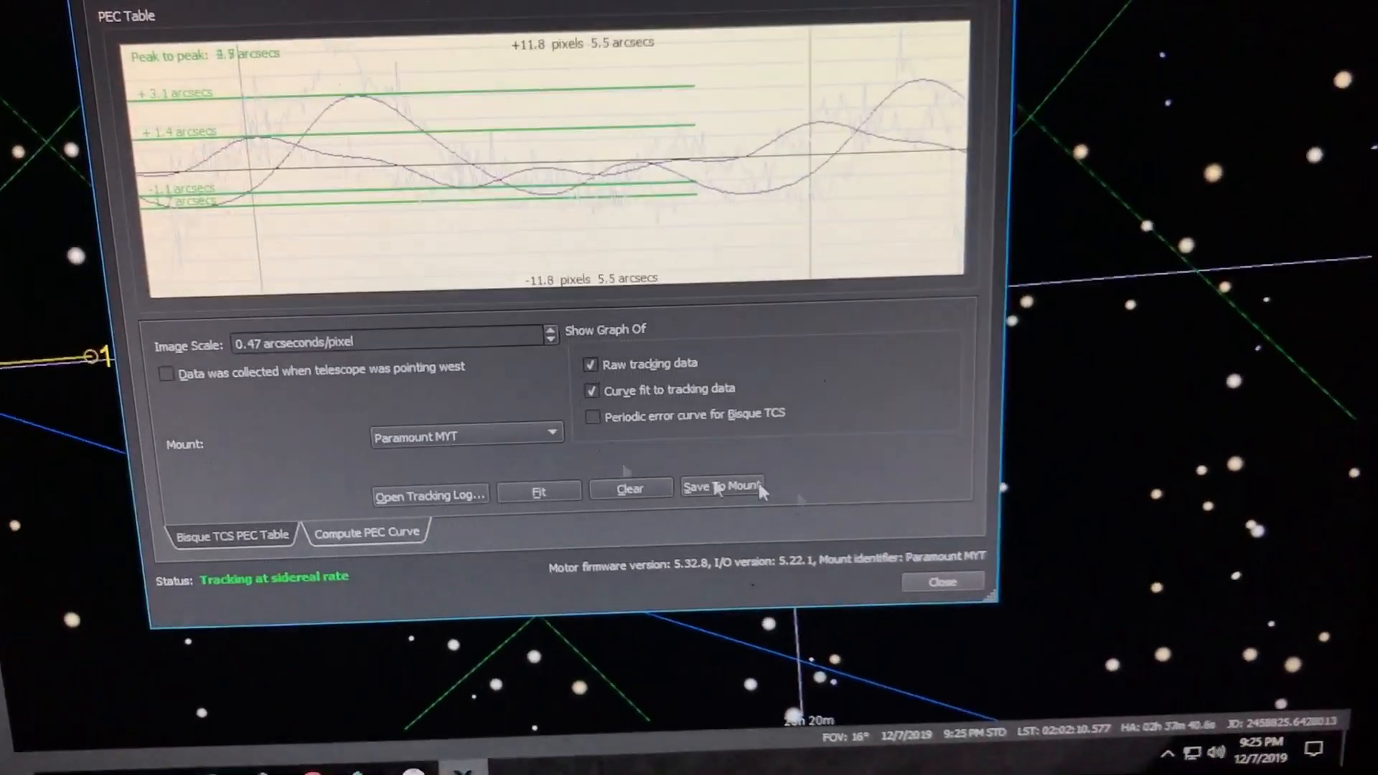
Clear the graph, reload Imager.039.log and fit a 4.7-arcsecond peak-to-peak PEC curve.
click(636, 490)
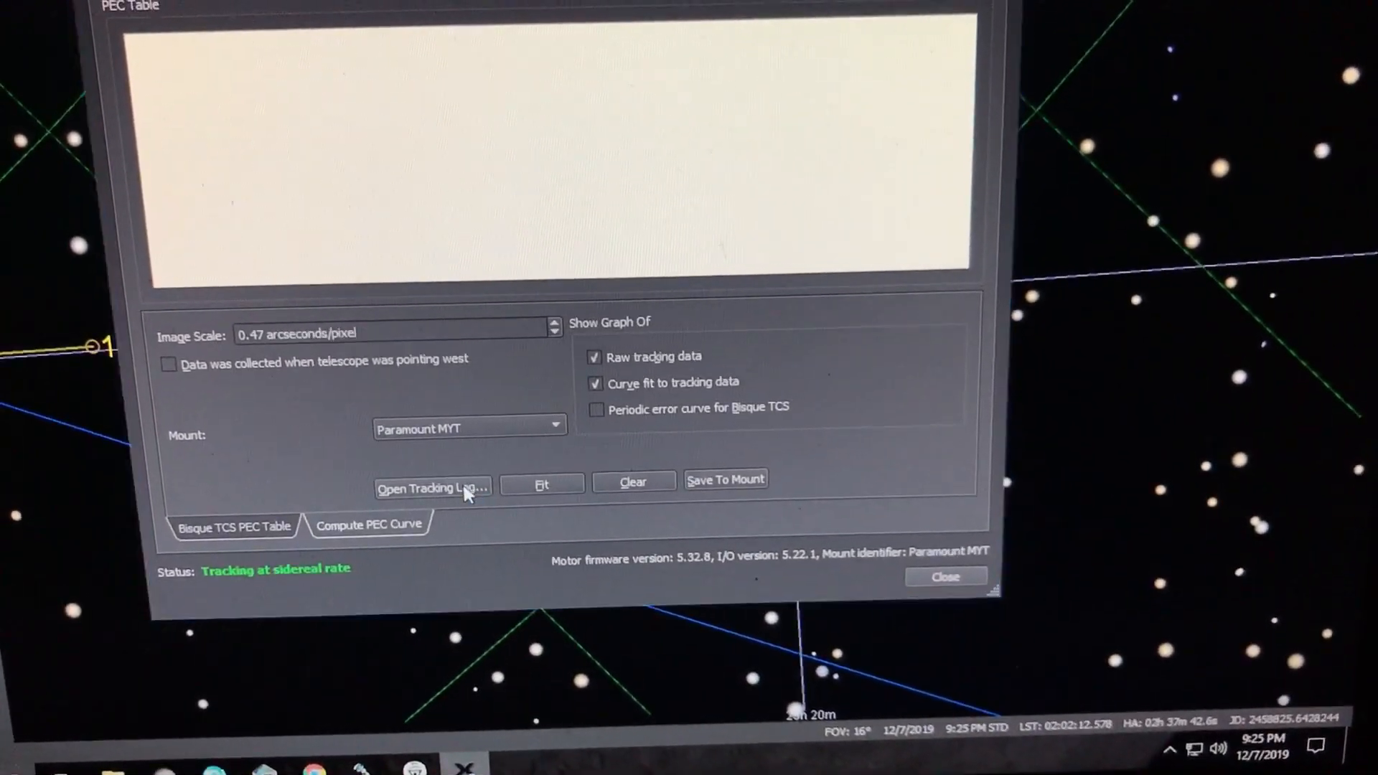
click(433, 498)
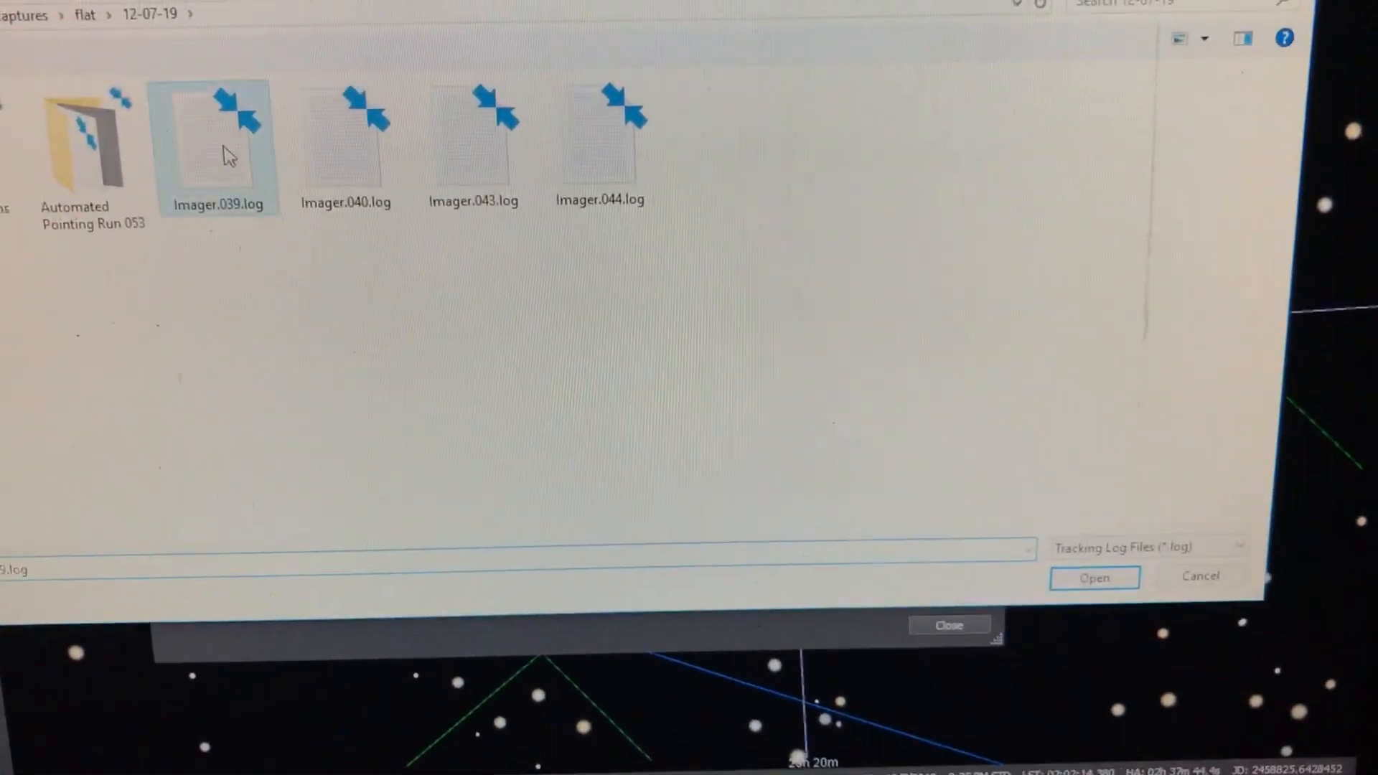
double_click(222, 150)
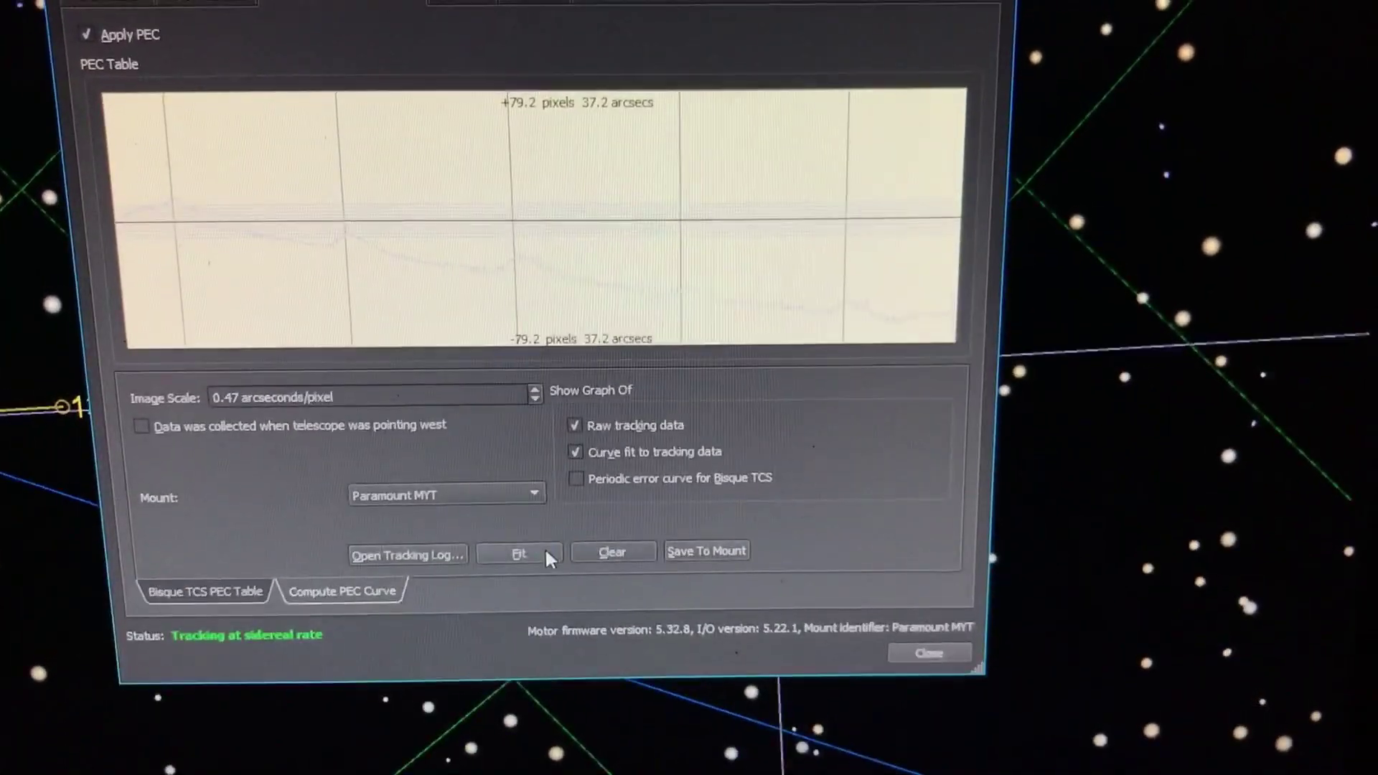
click(533, 527)
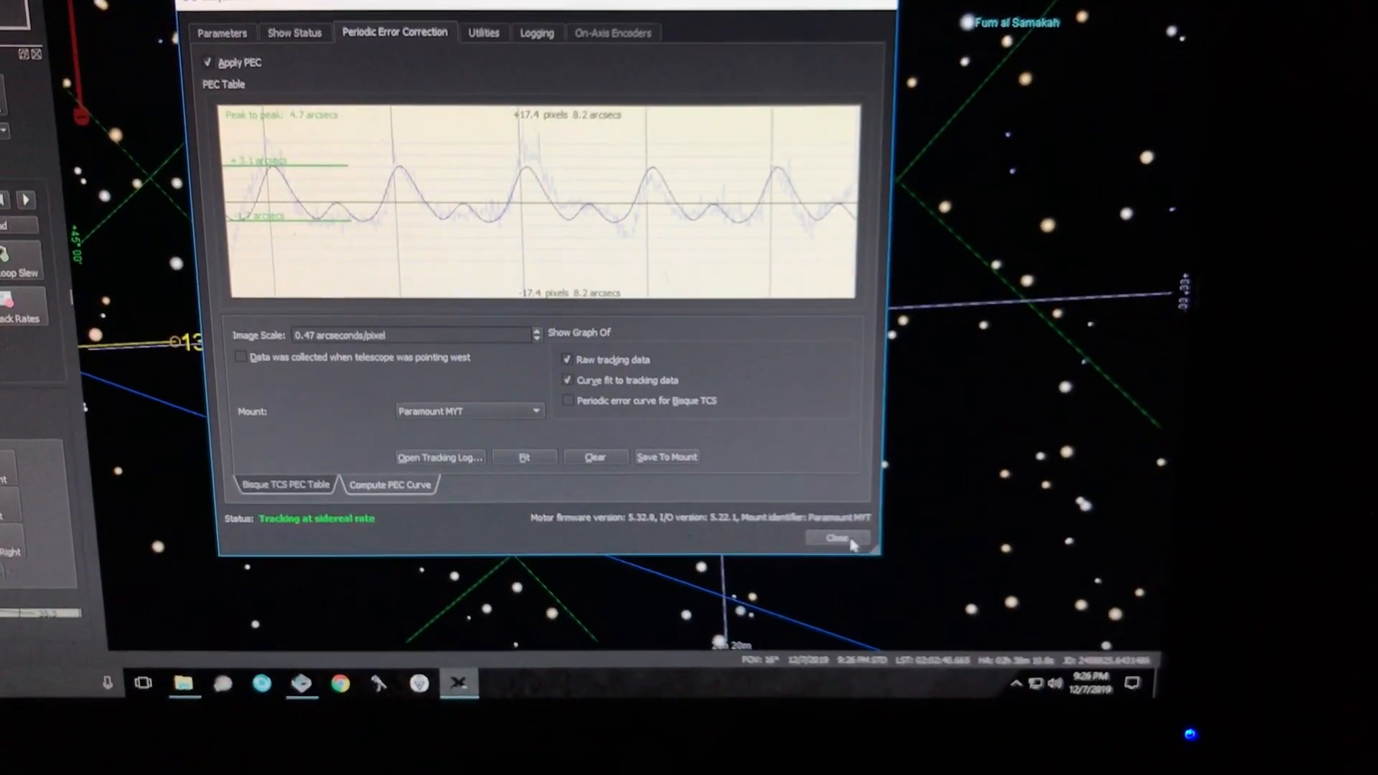
Close the Bisque TCS dialog to return to the sky chart.
click(840, 539)
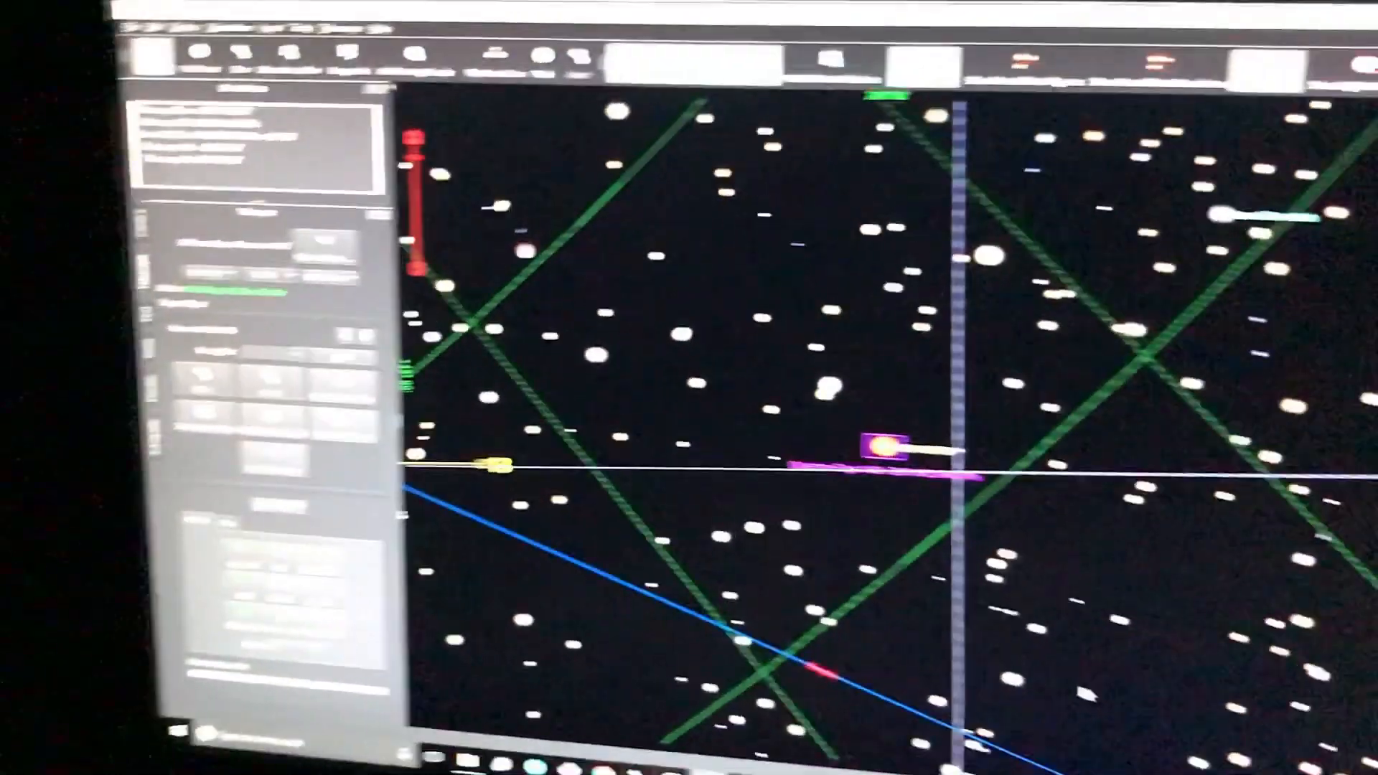